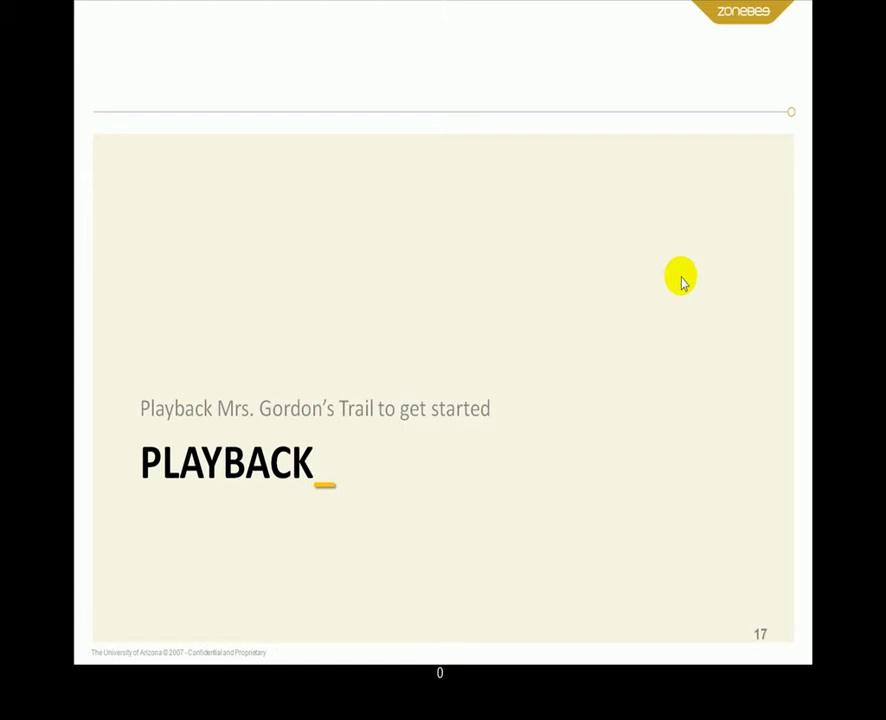
left_click(680, 283)
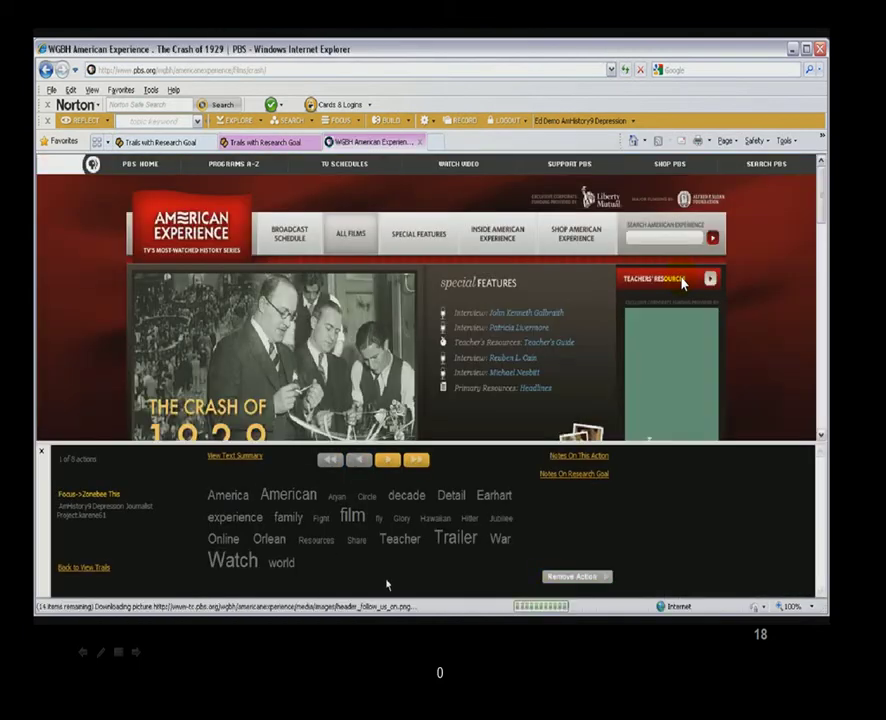
Review the notes on the trail's first action, the Crash of 1929 page, advance playback one action and close the notes
left_click(567, 459)
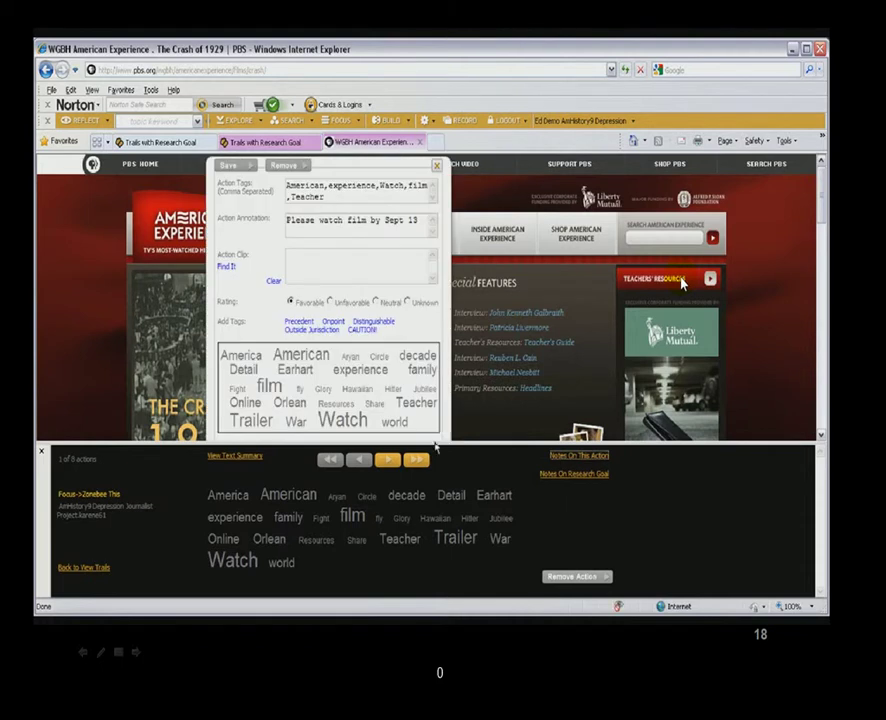
left_click(386, 461)
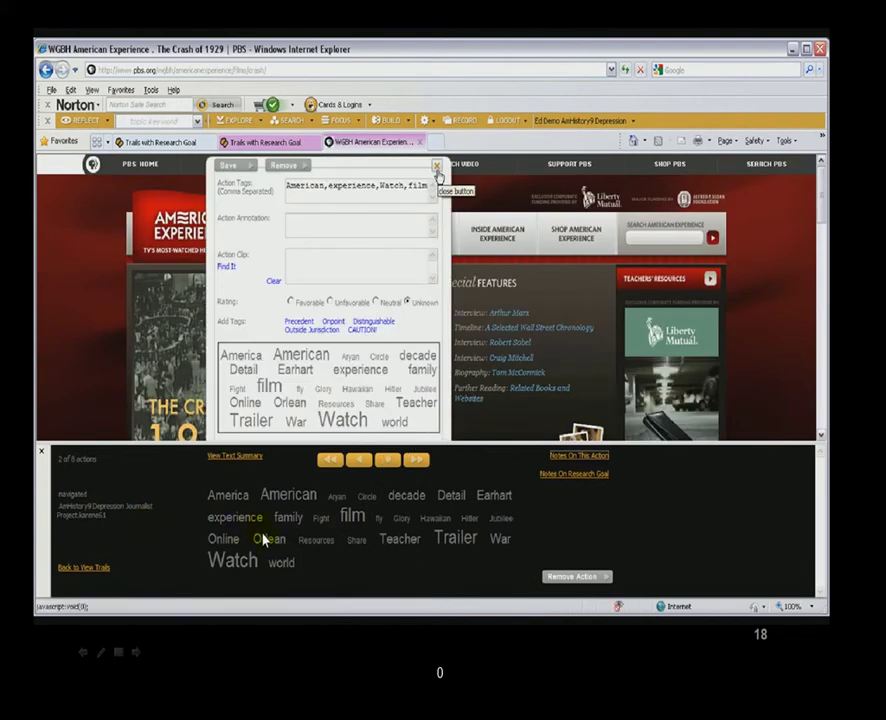
left_click(437, 170)
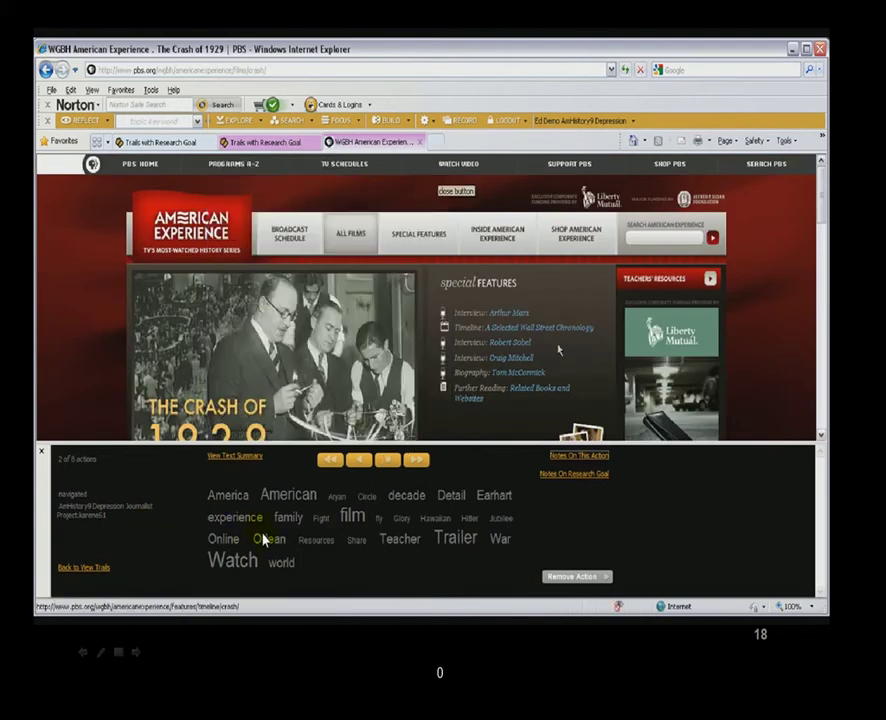
Play the trail on to the 1929 Headlines page, read its excerpts and the notes on that action, and continue through the following actions
left_click(390, 462)
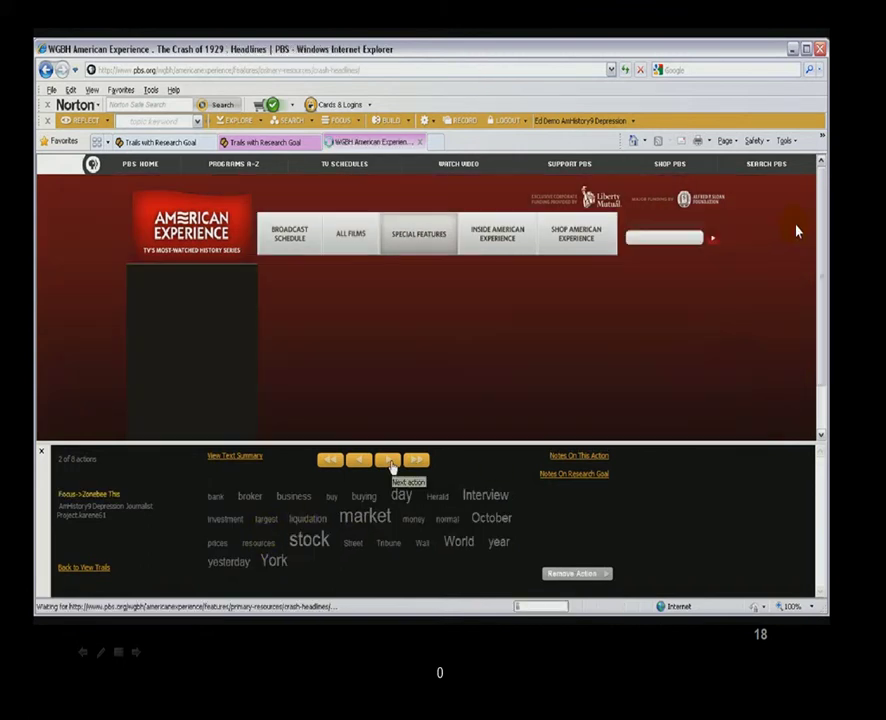
left_click_drag(820, 183, 820, 226)
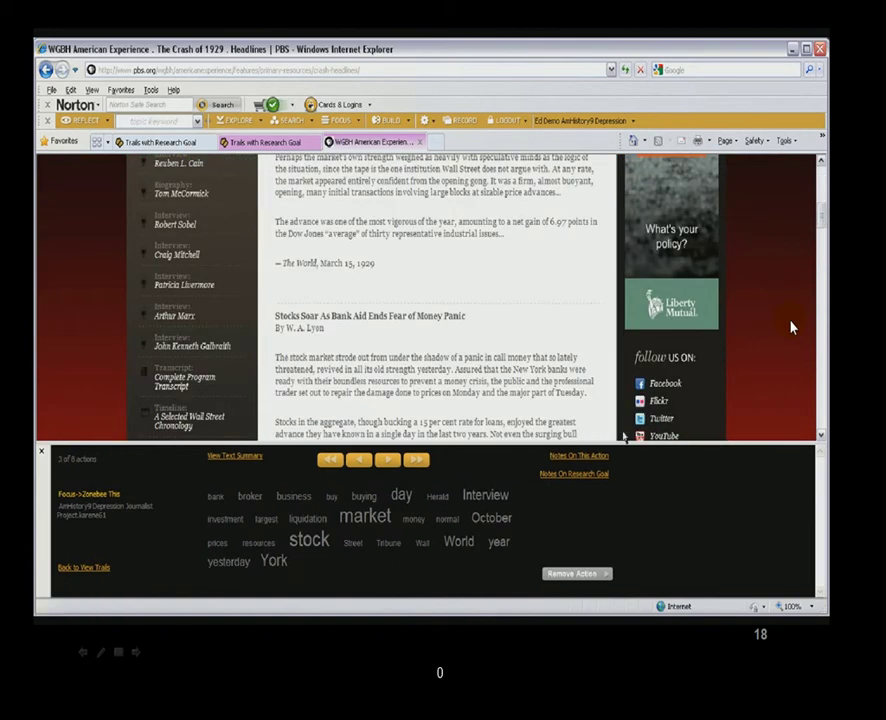
left_click(595, 456)
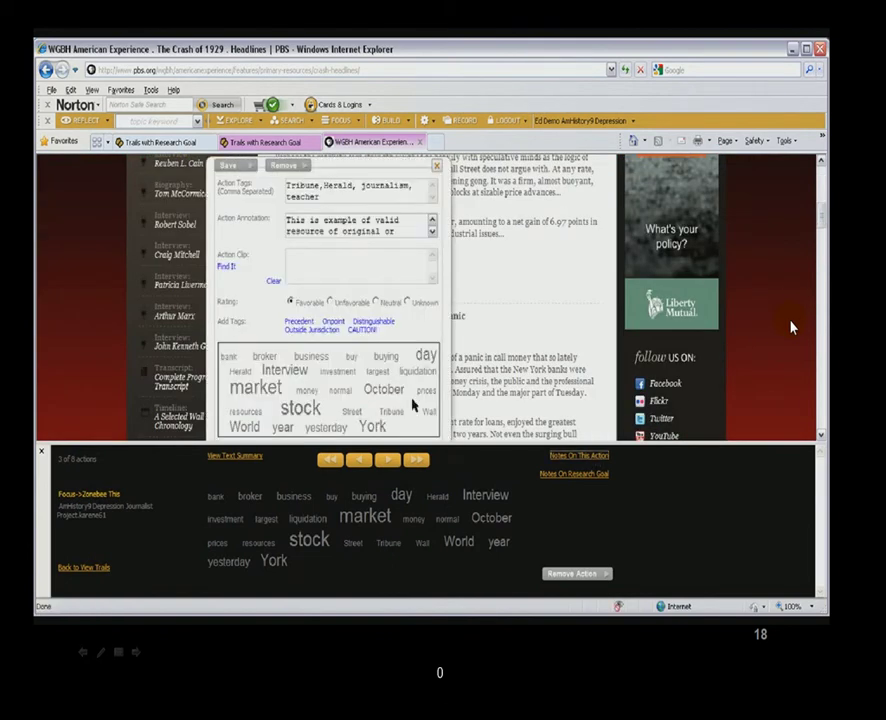
left_click(432, 232)
left_click(437, 167)
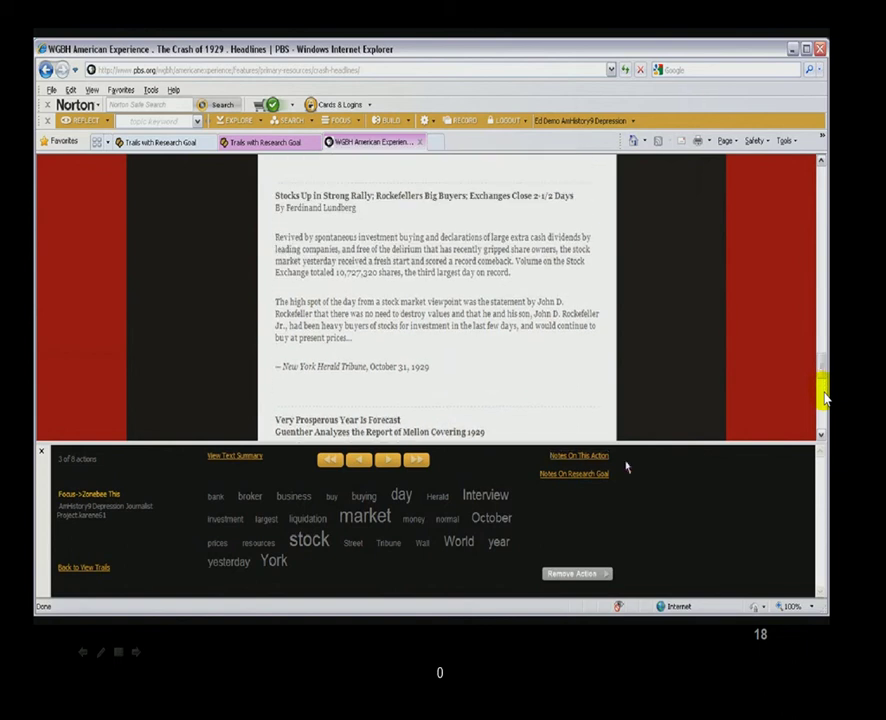
left_click(386, 462)
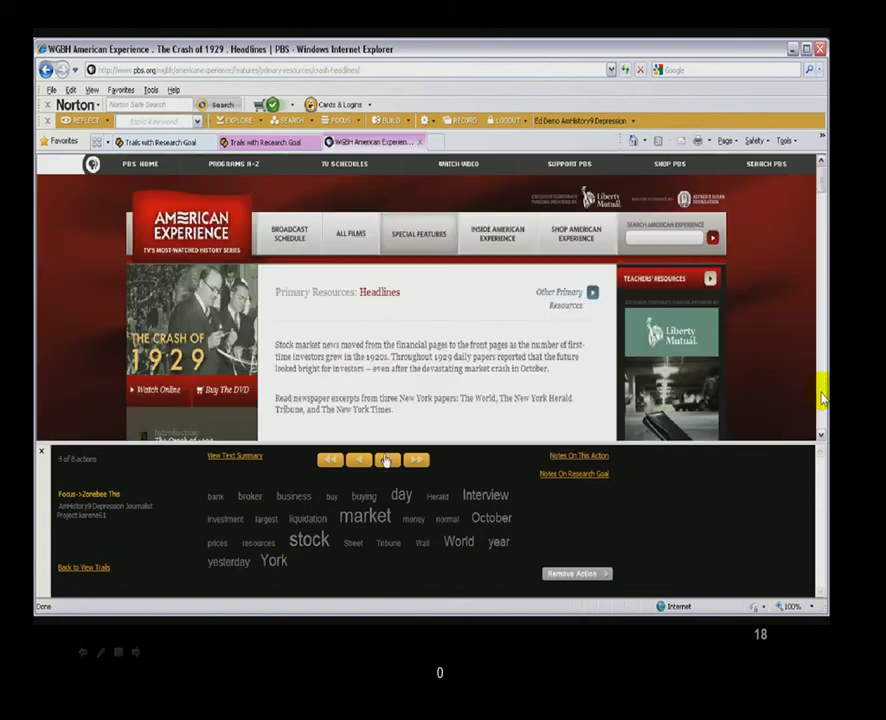
left_click(386, 462)
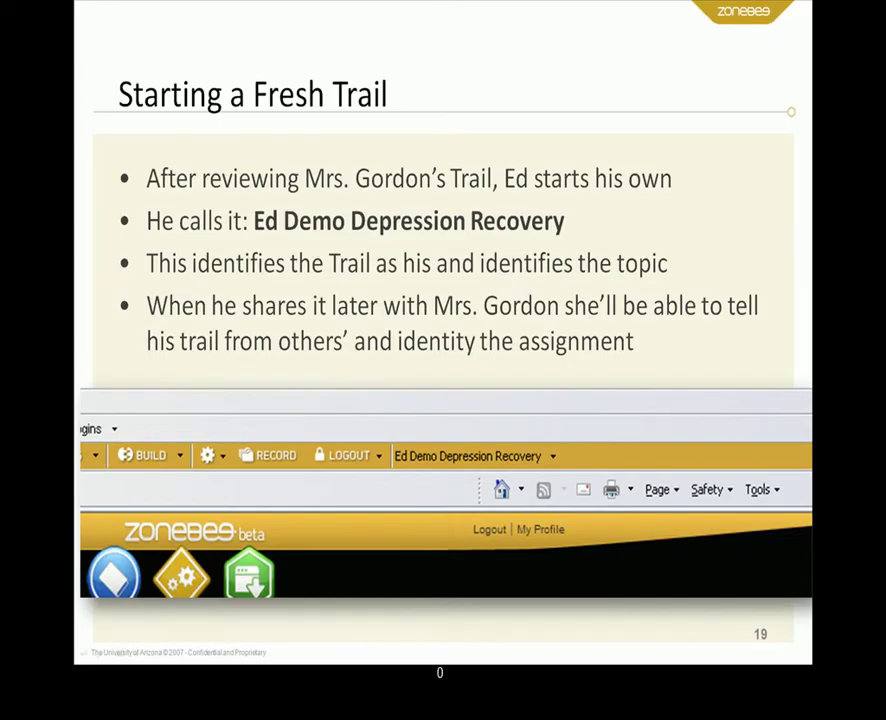
left_click(755, 290)
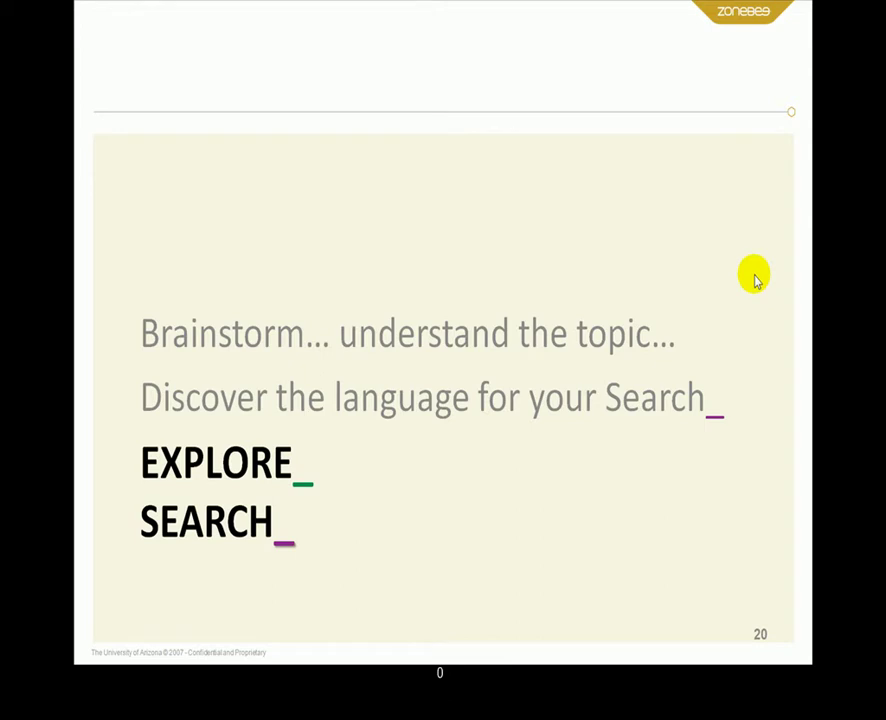
key("alt+Tab")
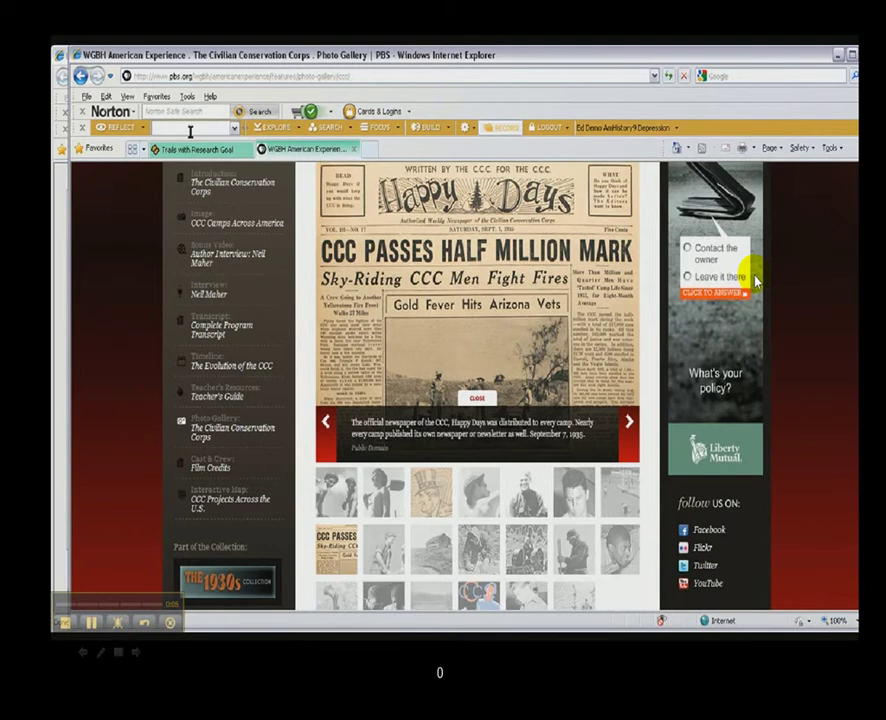
Explore the topic "CCC arizona national park" as Web Buzz
type("CCC arl")
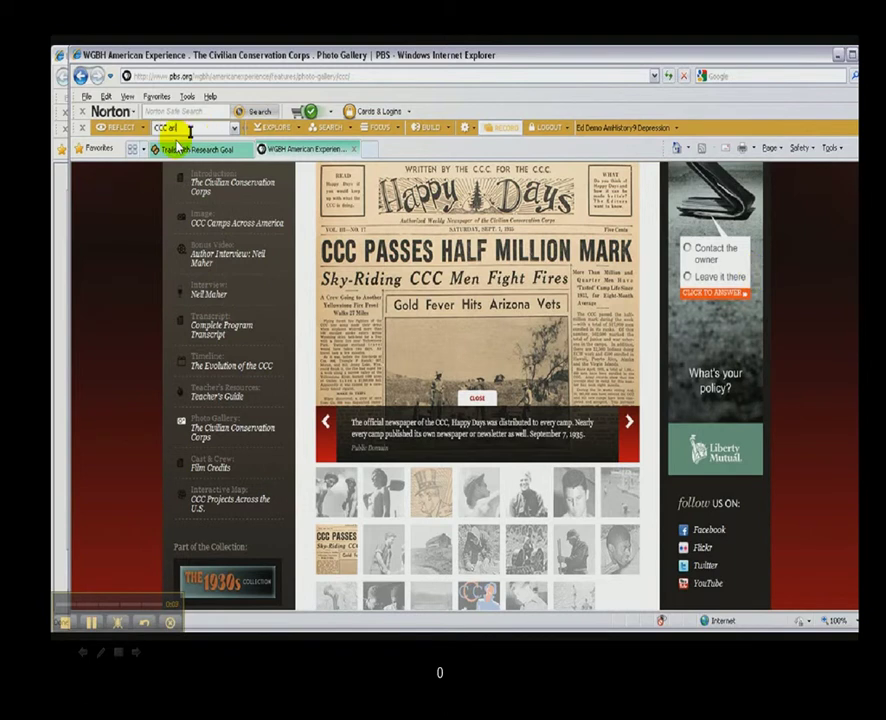
type("zona national park")
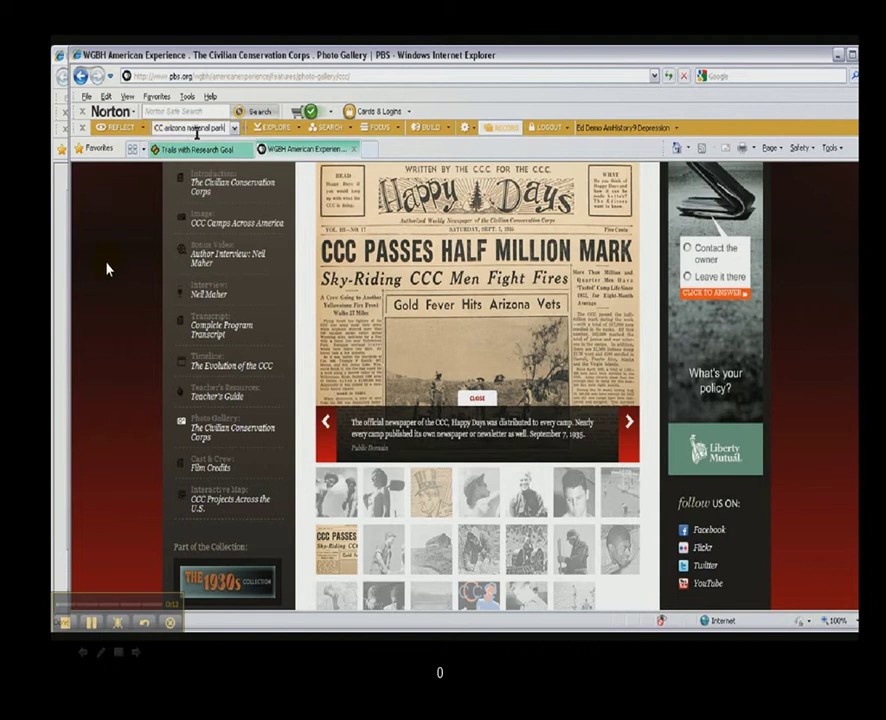
left_click(271, 130)
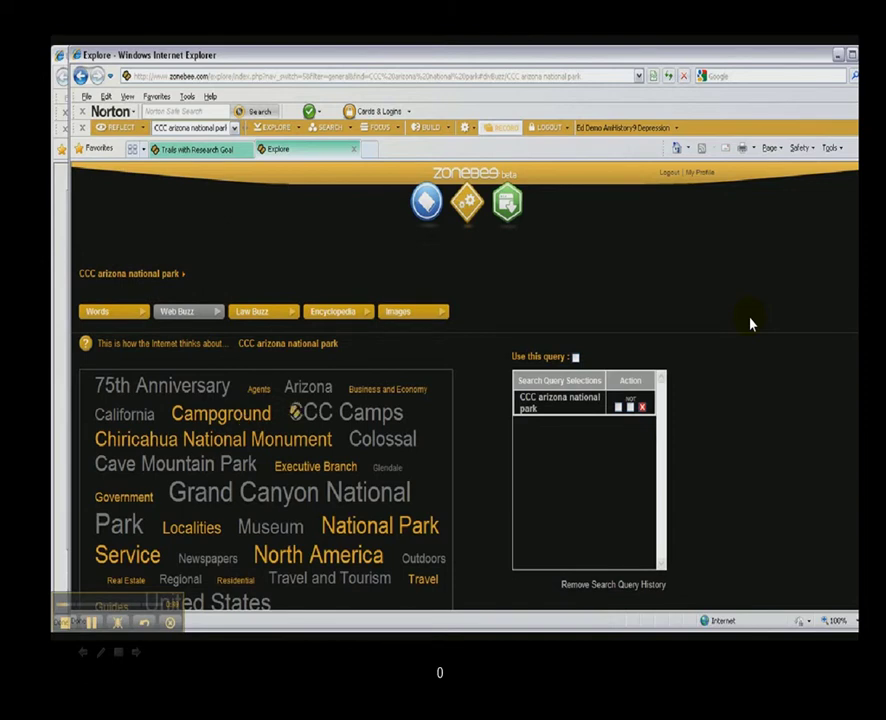
Add the terms "CCC Camps" and "Arizona" from the word cloud to the search query selections
left_click(387, 412)
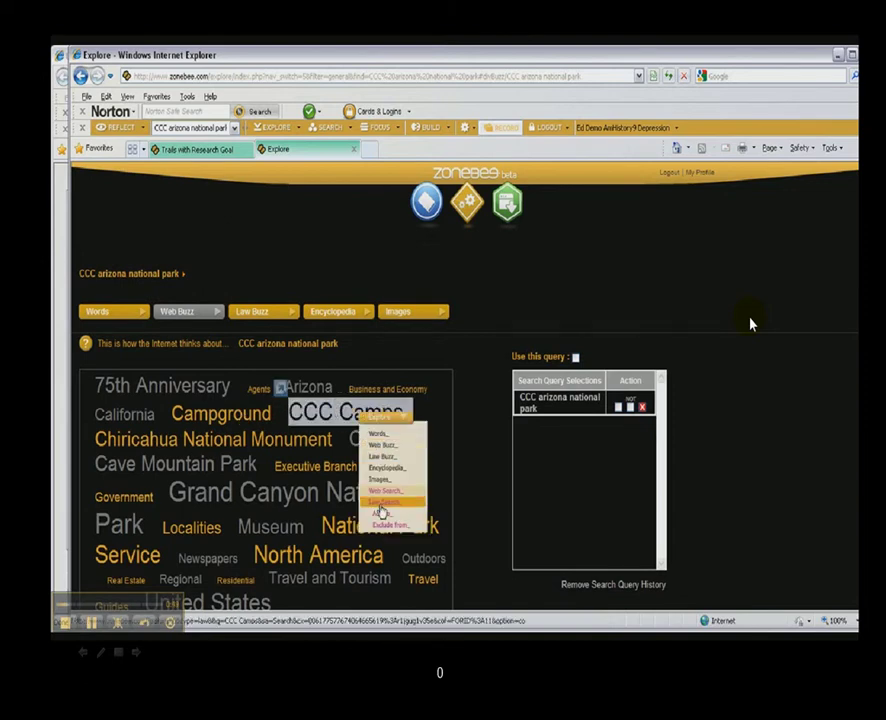
left_click(384, 518)
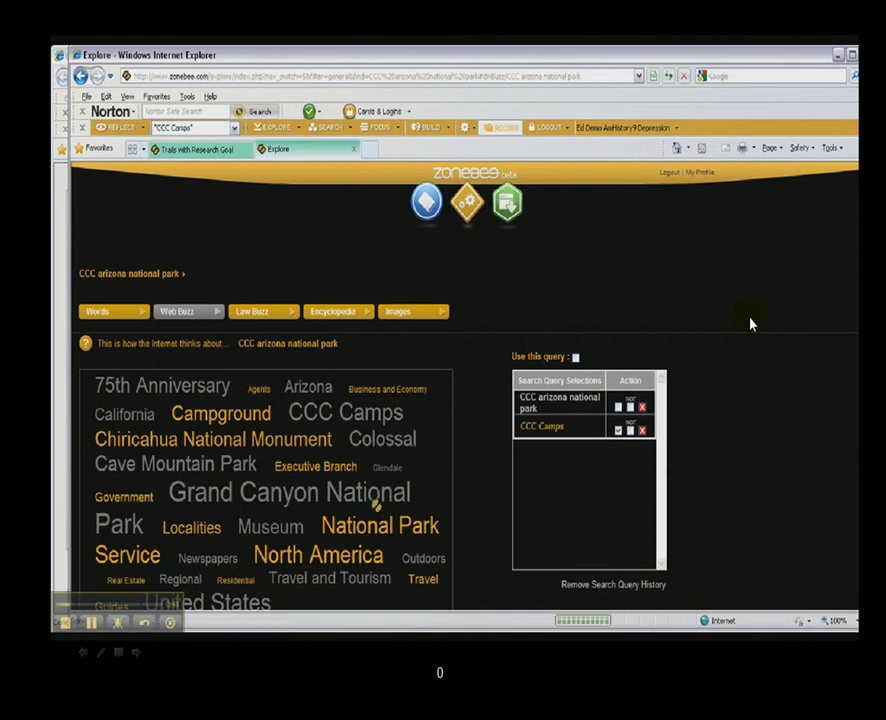
left_click(318, 390)
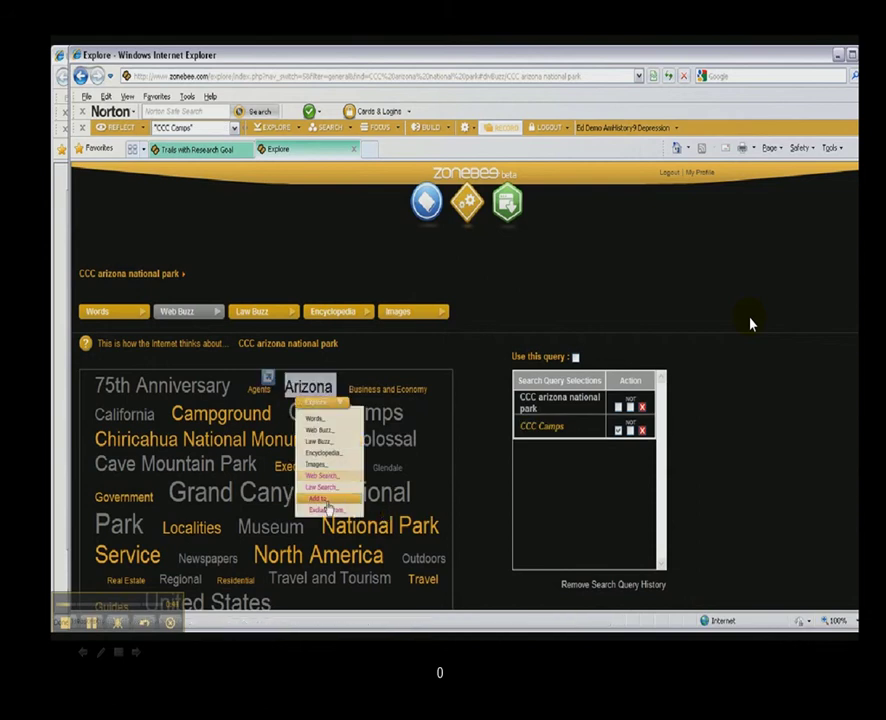
left_click(332, 508)
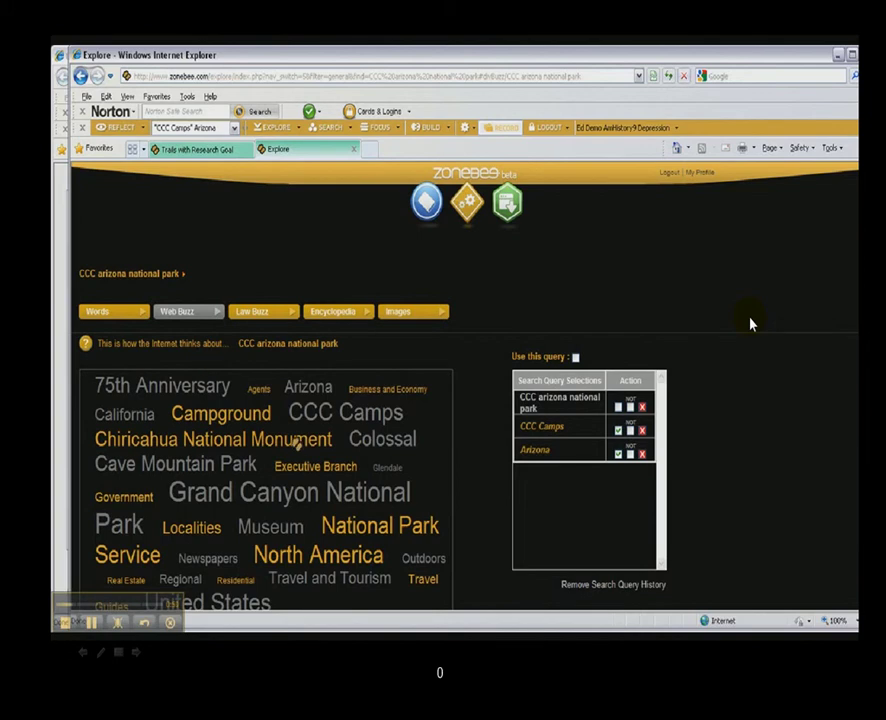
scroll(752, 323, "down", 3)
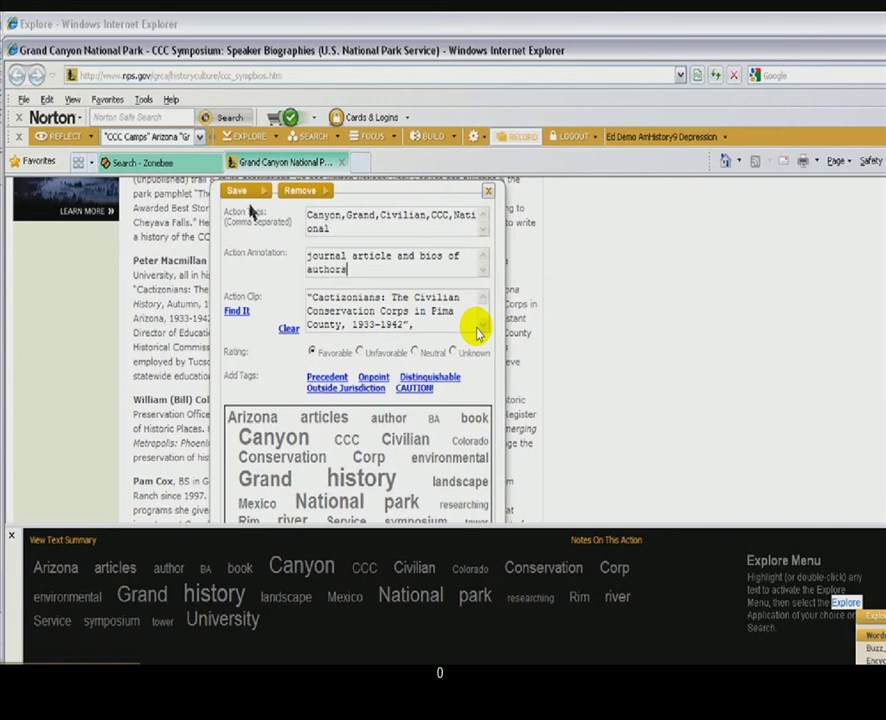
Set the CCC Symposium page's action annotation to "information on journal article and bios of authors", save it and recheck the saved notes
left_click(311, 252)
key("BackSpace")
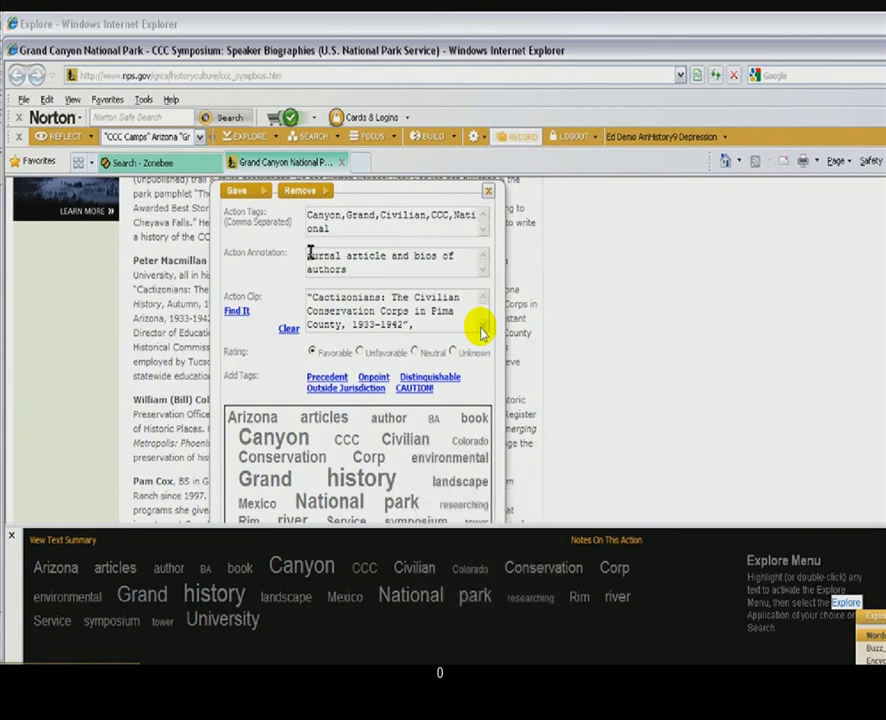
type("info on j")
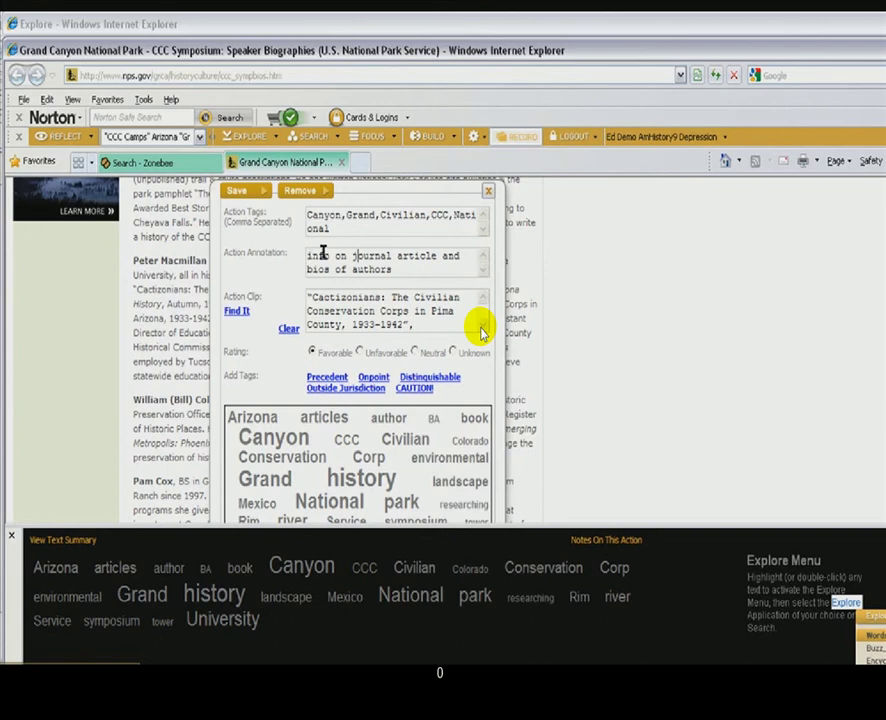
type("rmation")
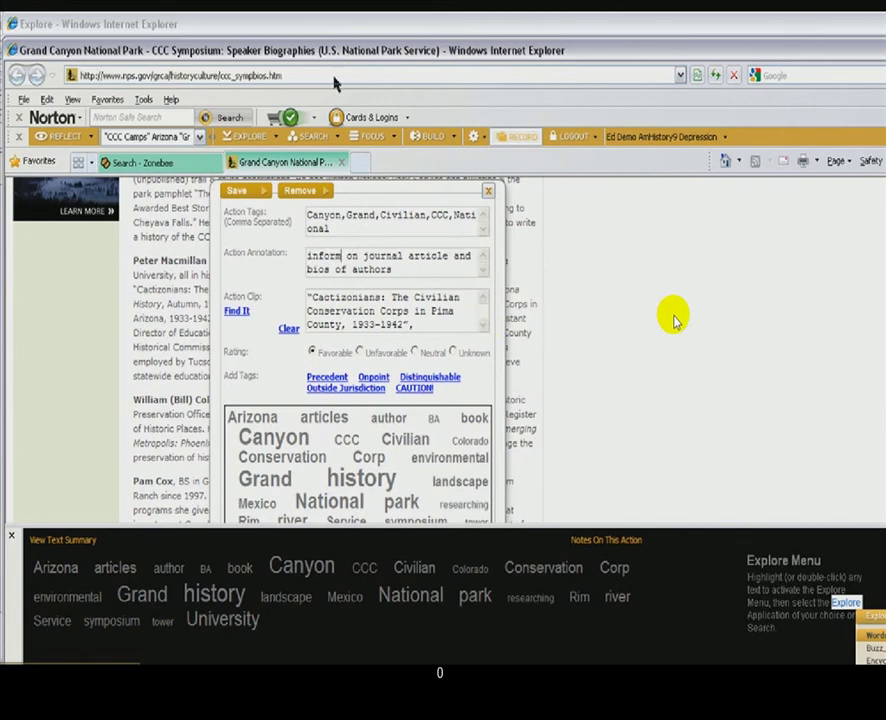
left_click(233, 196)
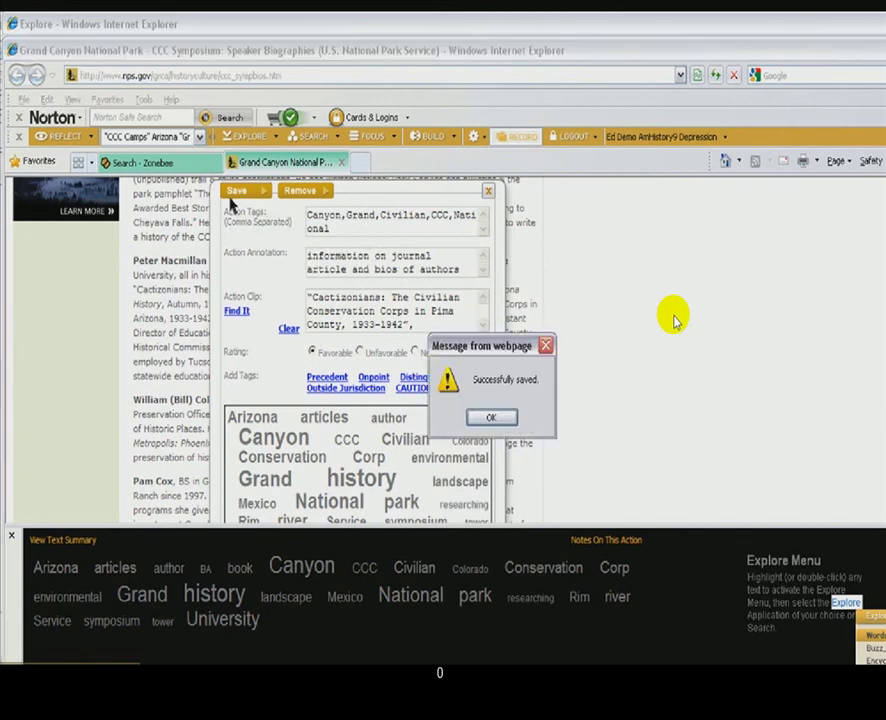
left_click(489, 418)
left_click(488, 191)
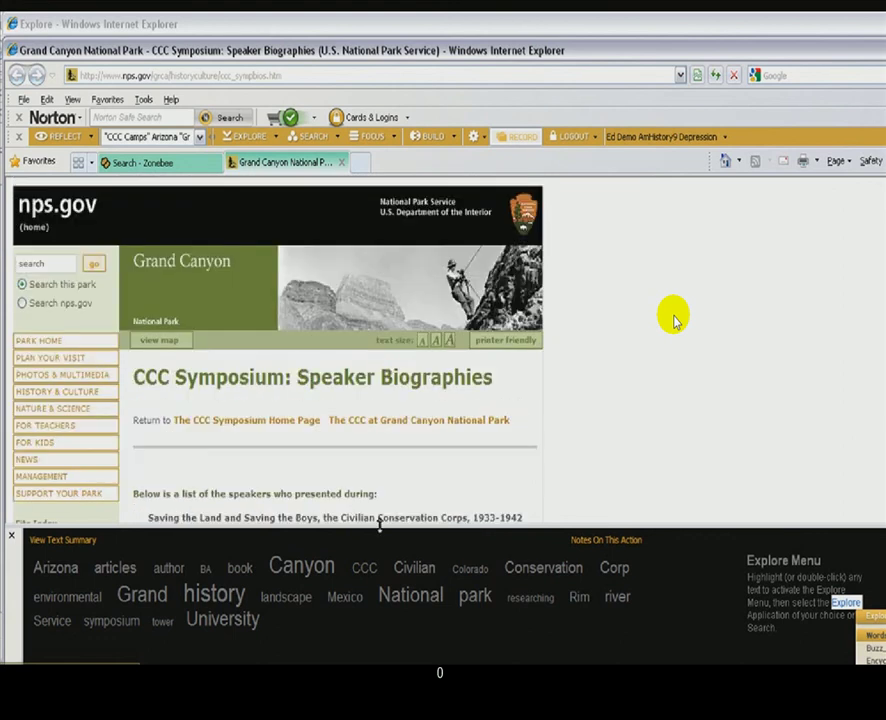
left_click(607, 541)
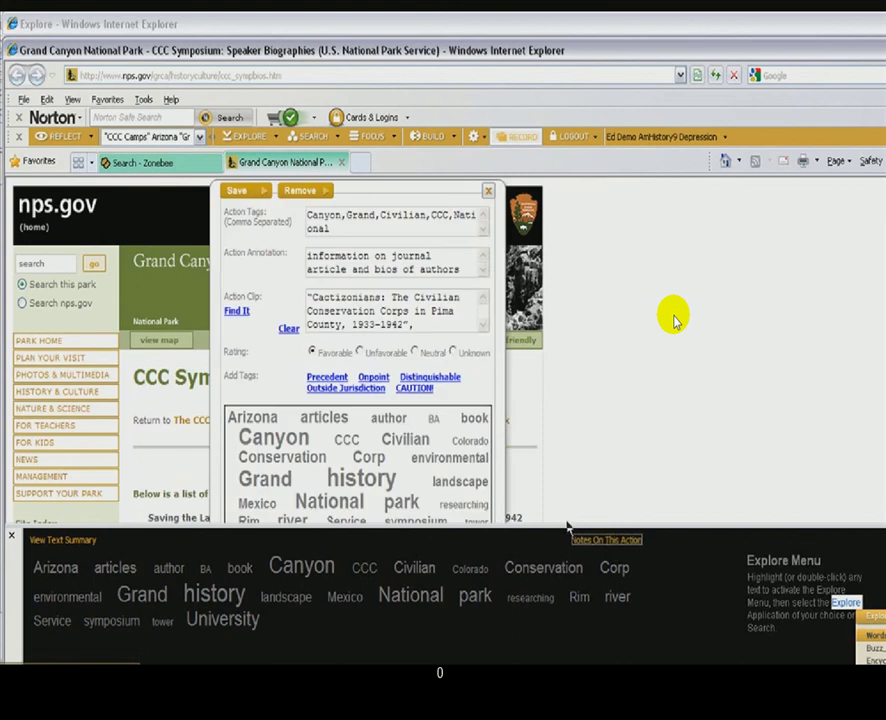
left_click(488, 191)
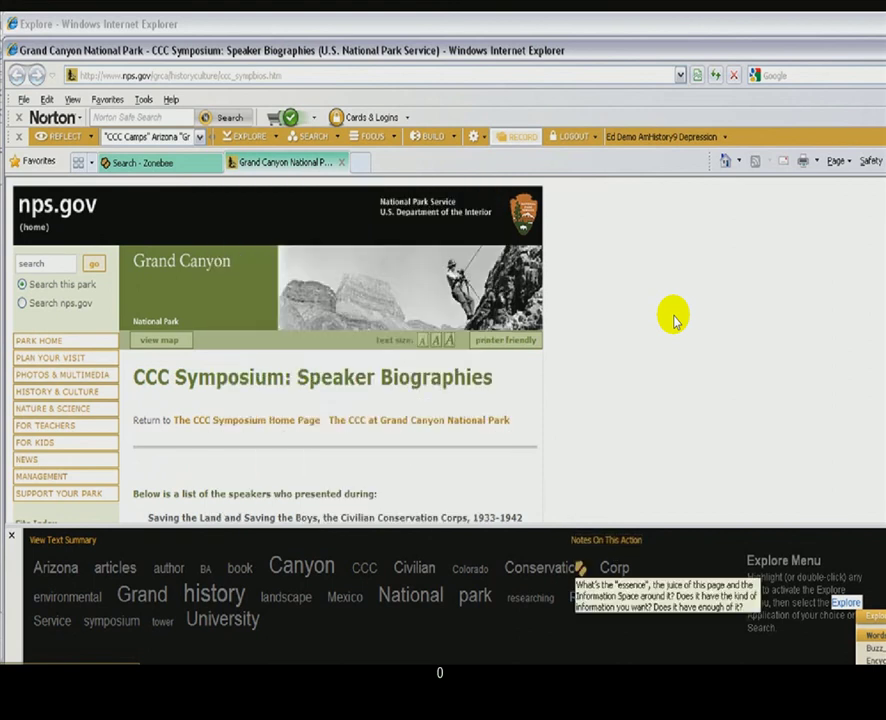
Go to the Grand Canyon Photos & Multimedia page and run Focus on it to open its action notes
left_click(93, 376)
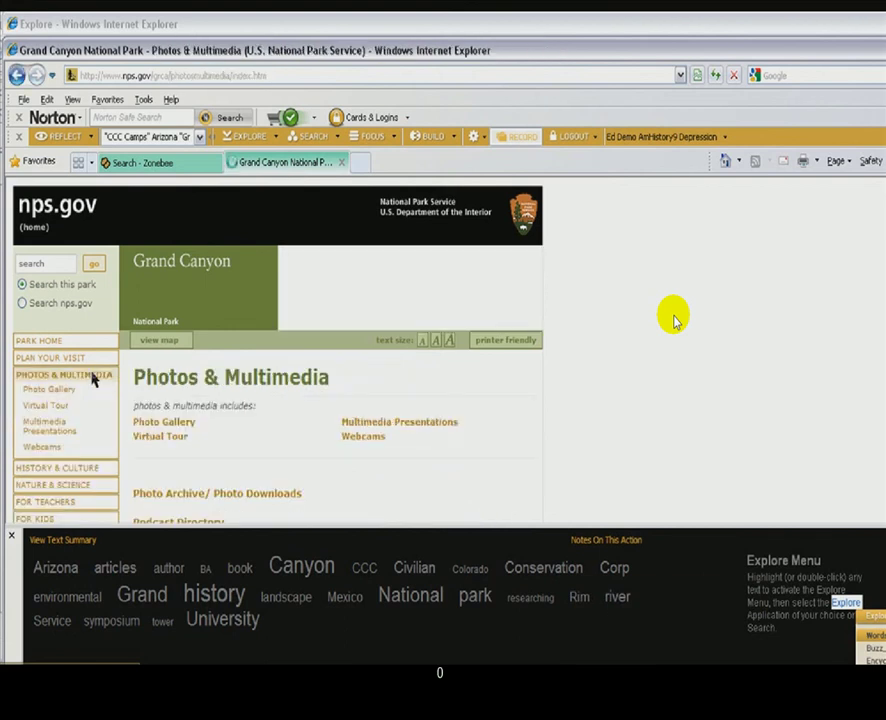
scroll(590, 392, "down", 1)
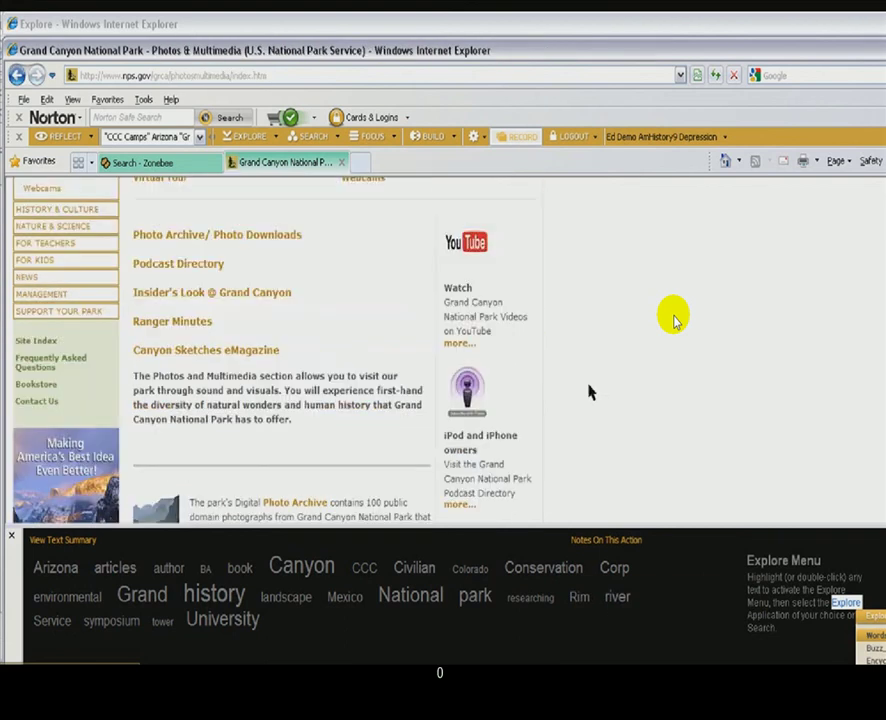
left_click(376, 137)
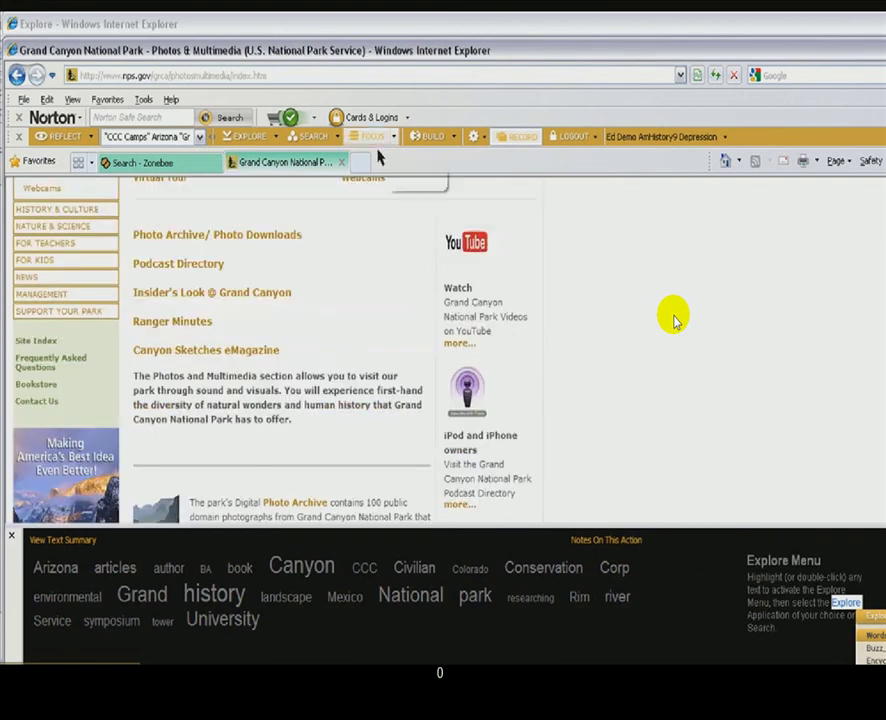
left_click(397, 351)
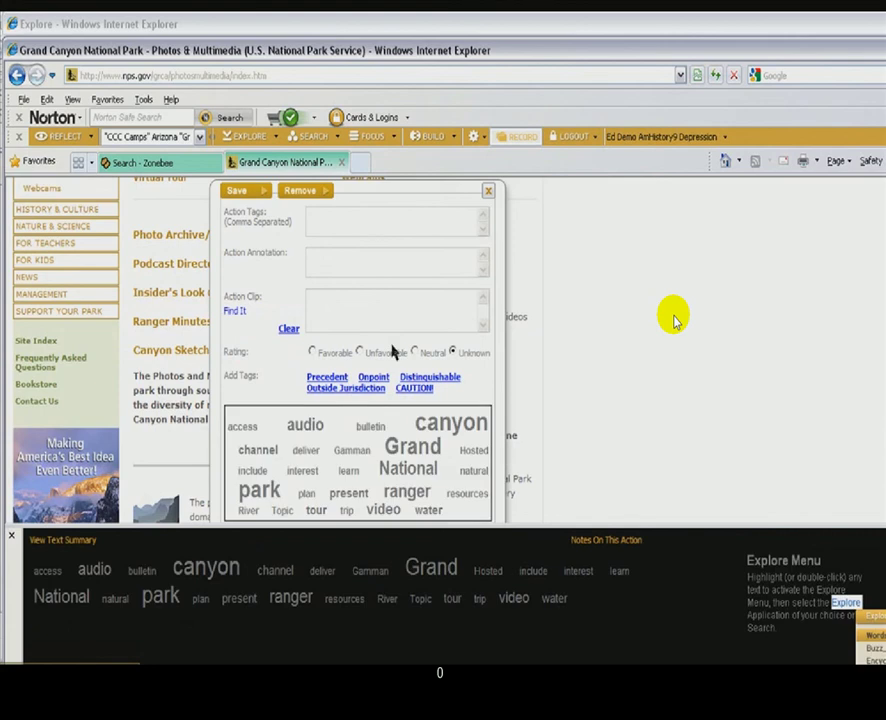
Tag the Photos & Multimedia page with "canyon" and "Grand" from the word cloud and save the notes
left_click(449, 426)
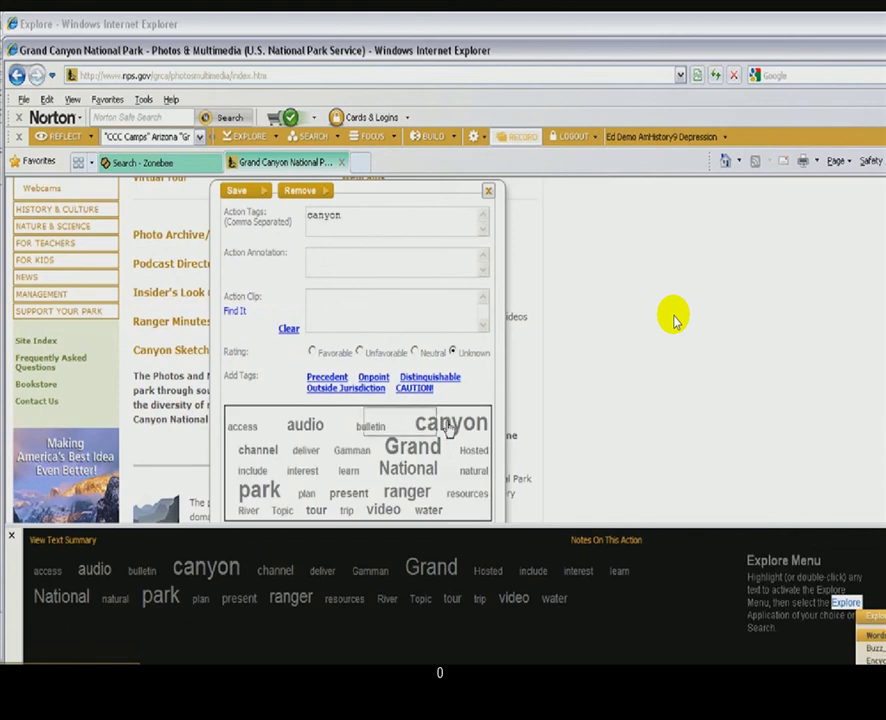
left_click(428, 449)
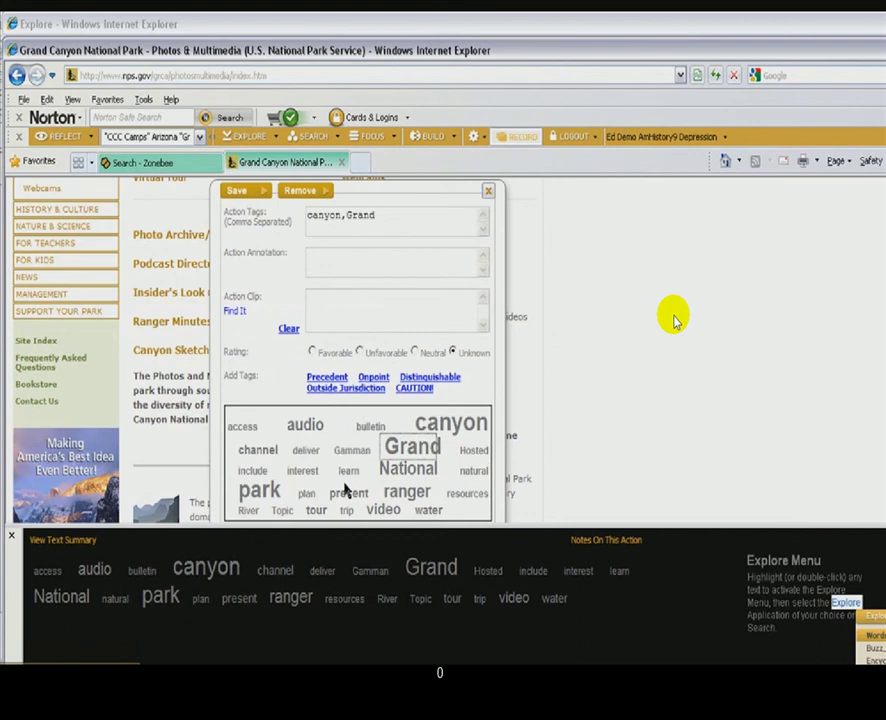
left_click(240, 191)
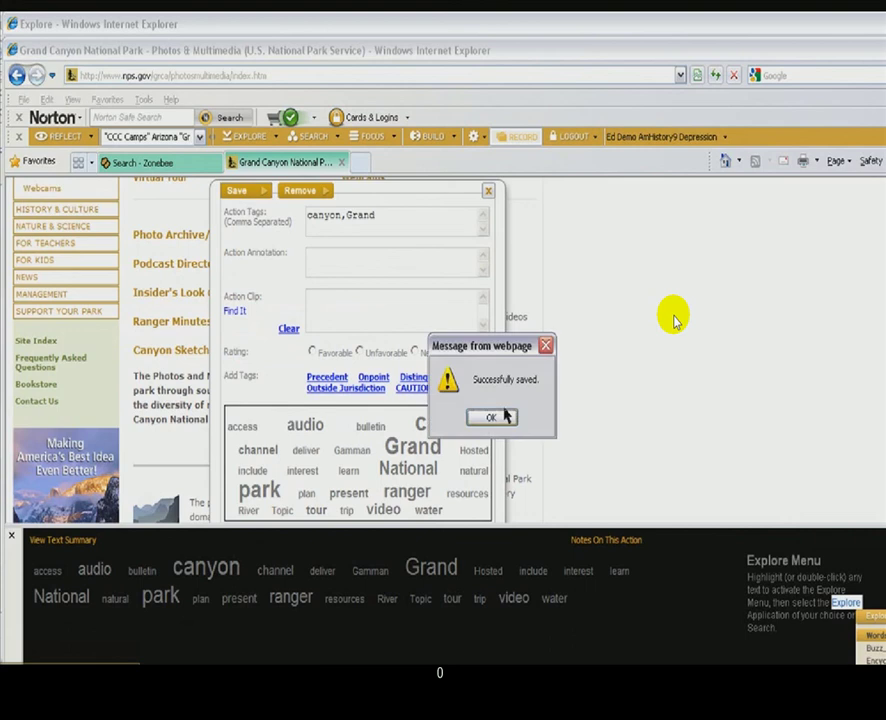
left_click(505, 416)
scroll(625, 380, "down", 3)
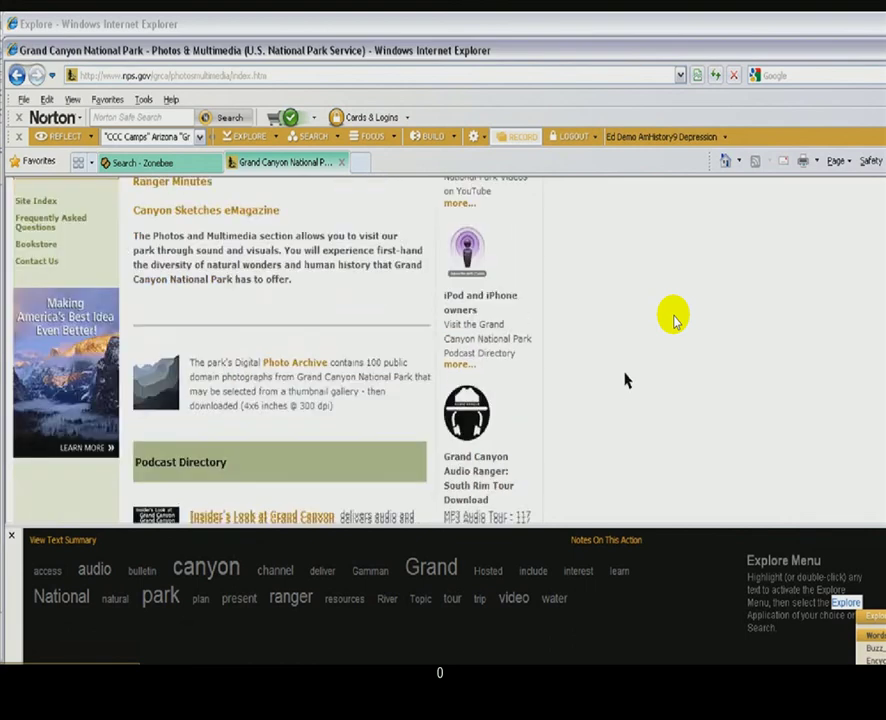
Look through the Grand Canyon Photos & Multimedia page's photo, podcast and video resources from start to end
scroll(625, 380, "down", 4)
scroll(625, 380, "up", 1)
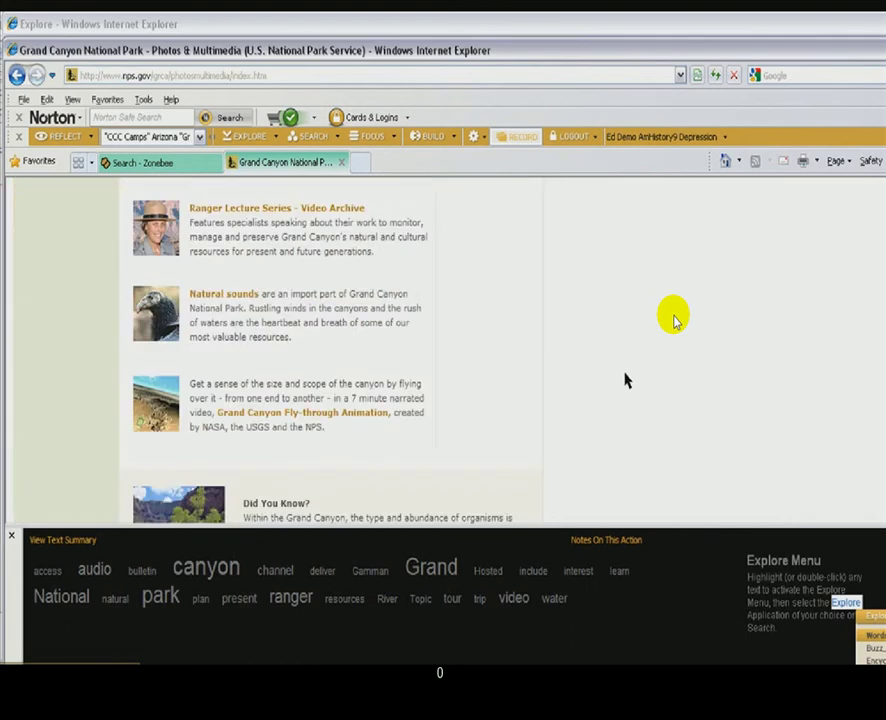
scroll(625, 380, "up", 1)
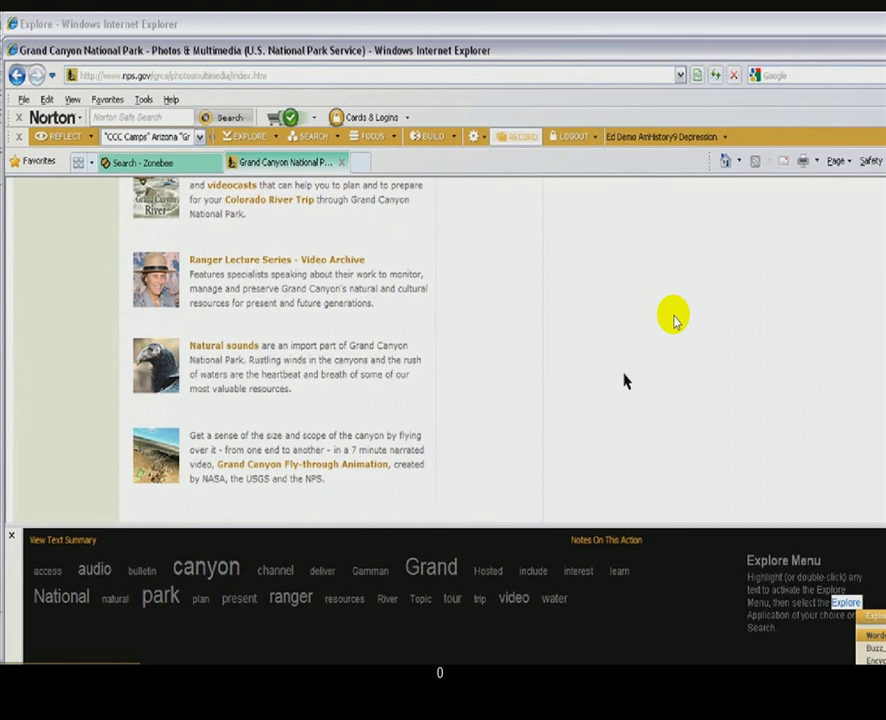
scroll(625, 380, "down", 3)
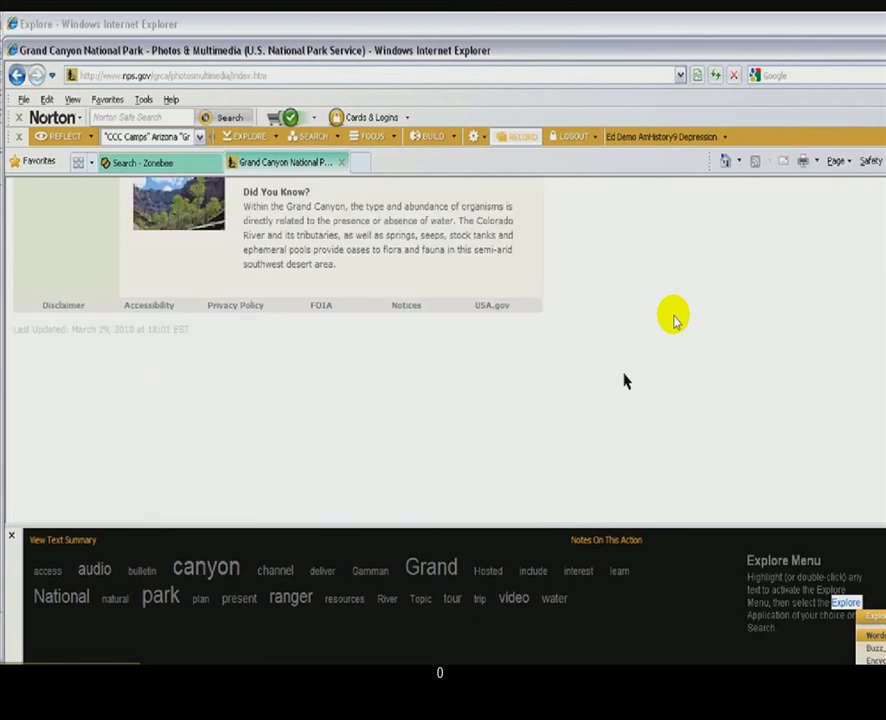
scroll(625, 380, "up", 8)
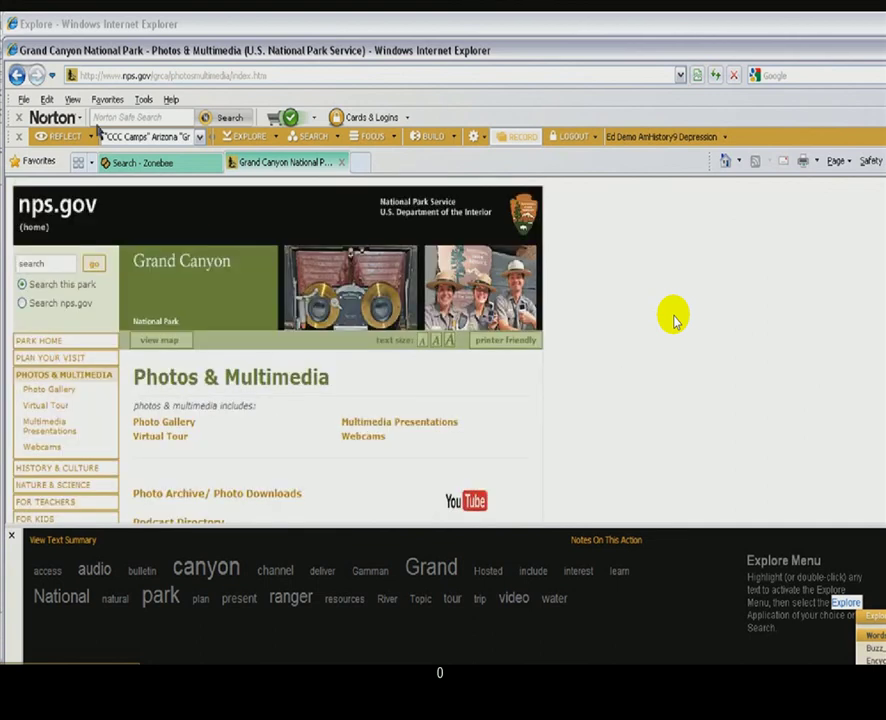
Return to the Zonebee search results and open the "ASLAPR - History and Archives Division" result to read its historical note
left_click(17, 76)
left_click(140, 165)
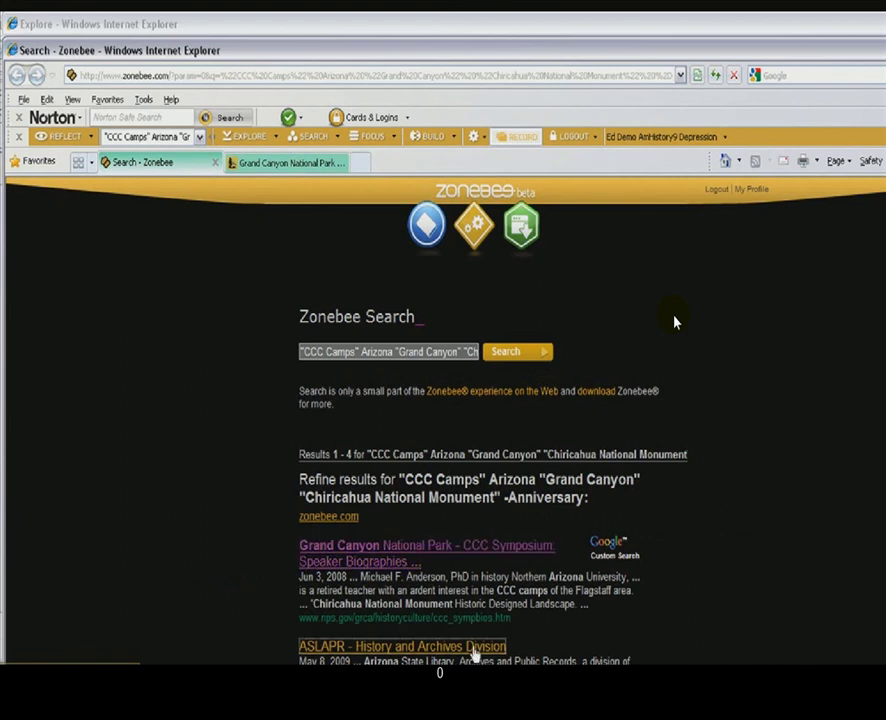
left_click(475, 648)
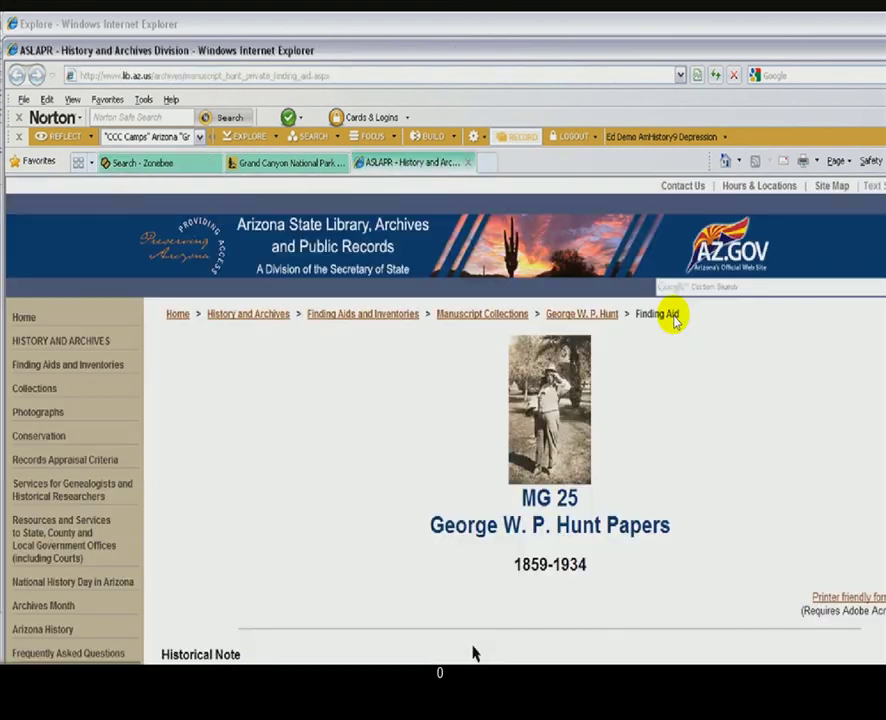
scroll(832, 430, "down", 7)
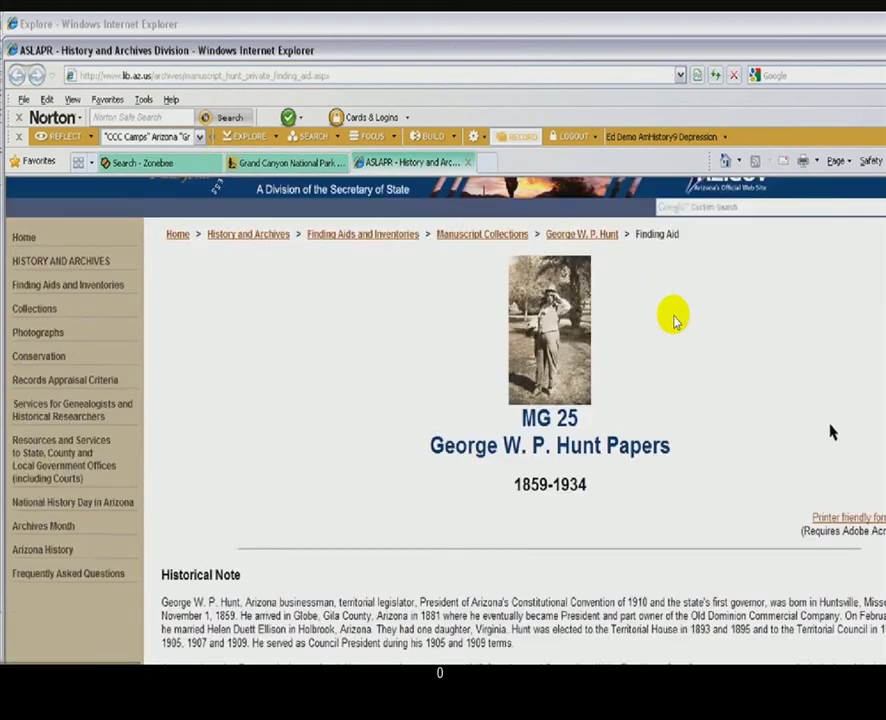